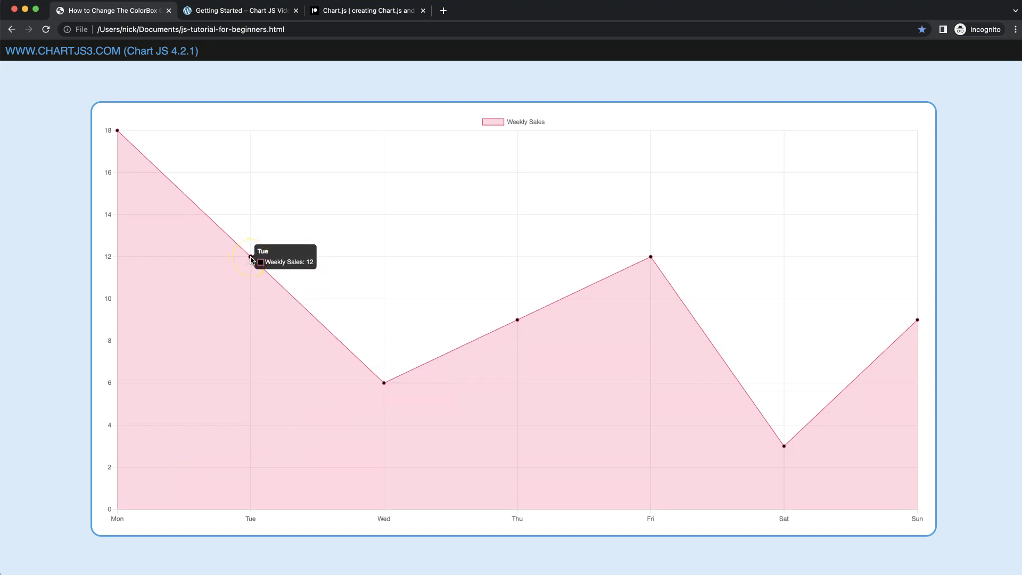
# - Switch from the Weekly Sales chart in Chrome to its HTML source in Sublime Text
pyautogui.press('super+Tab')
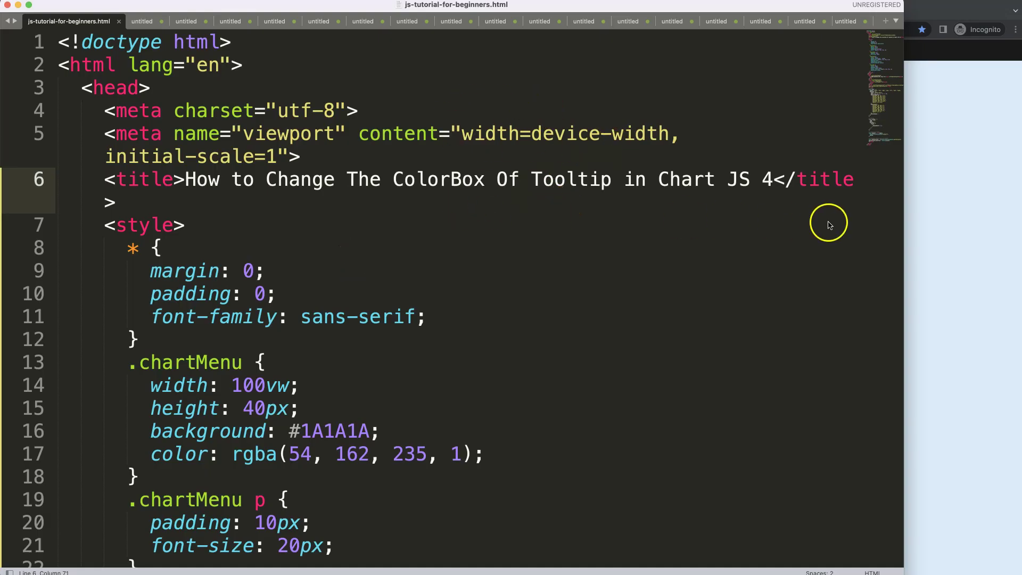
# - Browse the Chart.js Getting Started starter code, then move on to the Patreon tab
pyautogui.click(944, 193)
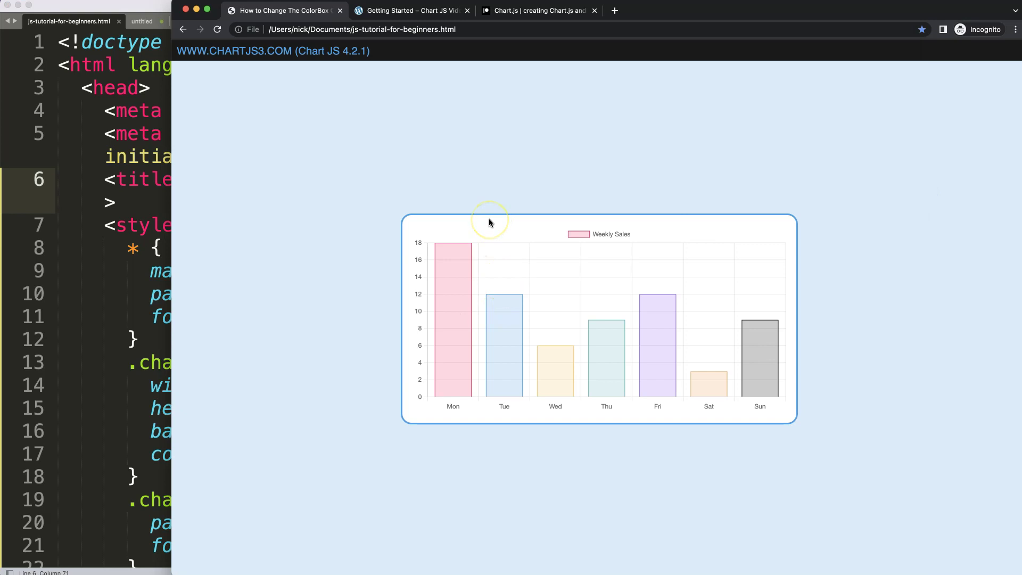
pyautogui.click(415, 10)
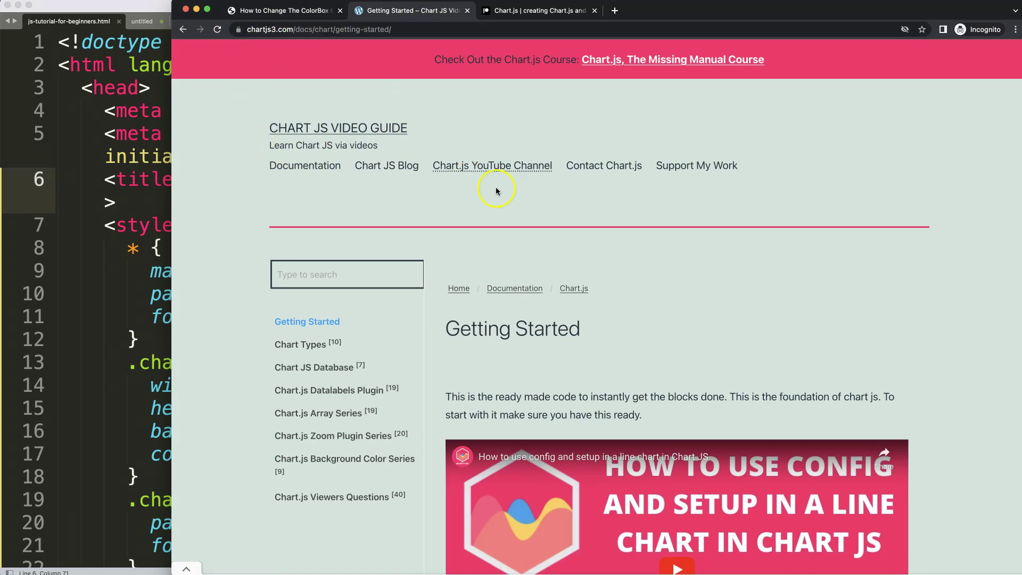
pyautogui.scroll(-5, 493, 220)
pyautogui.scroll(-5, 493, 220)
pyautogui.scroll(-1, 483, 159)
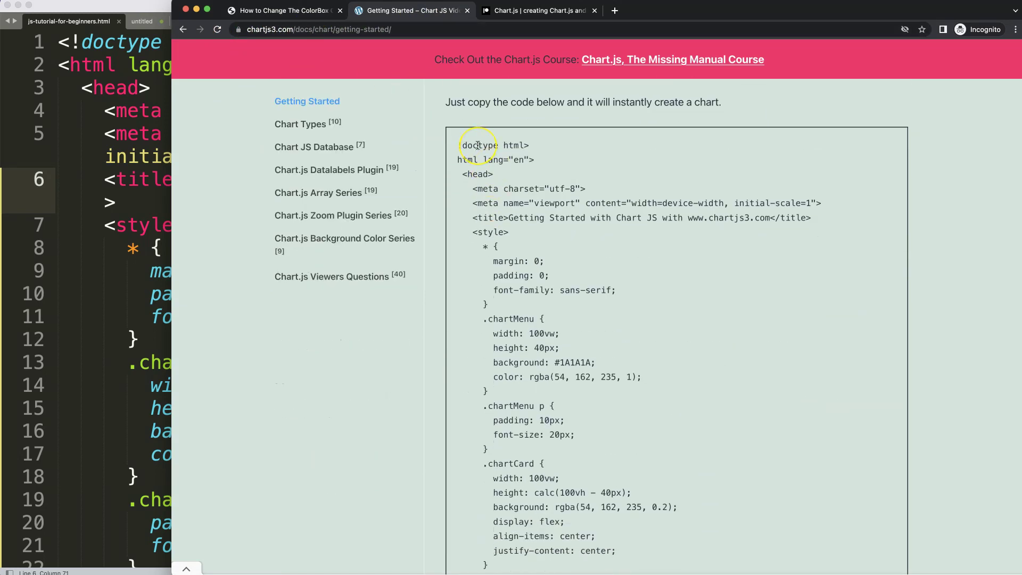
pyautogui.moveTo(462, 145); pyautogui.dragTo(617, 479)
pyautogui.click(552, 350)
pyautogui.hotkey('ctrl', 'Tab')
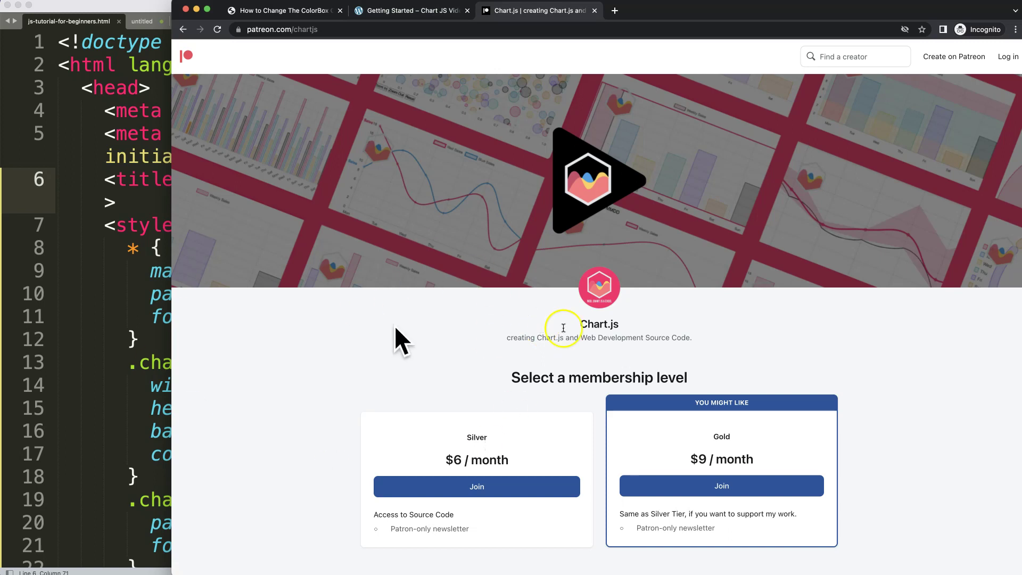
# - Change the chart type from 'bar' to 'line' and reload the chart page
pyautogui.hotkey('ctrl', 'Tab')
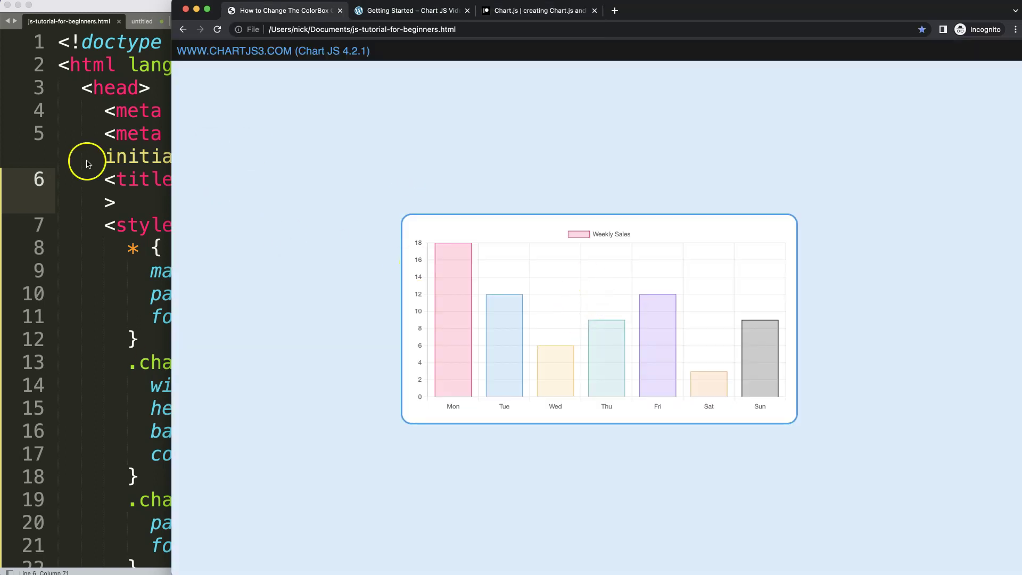
pyautogui.click(50, 175)
pyautogui.scroll(-4, 199, 284)
pyautogui.scroll(-12, 229, 279)
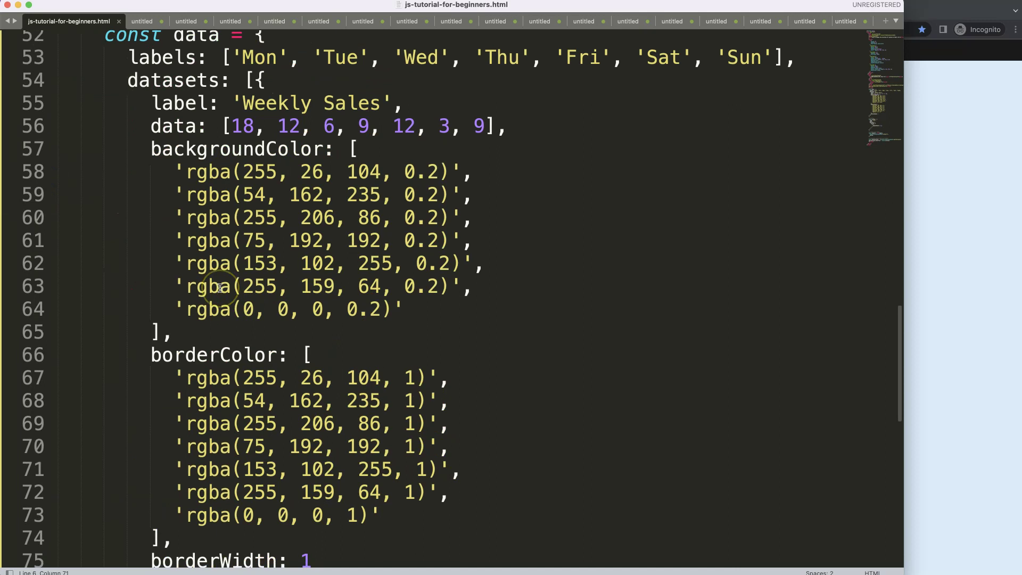
pyautogui.scroll(-3, 219, 288)
pyautogui.scroll(-2, 219, 296)
pyautogui.doubleClick(220, 303)
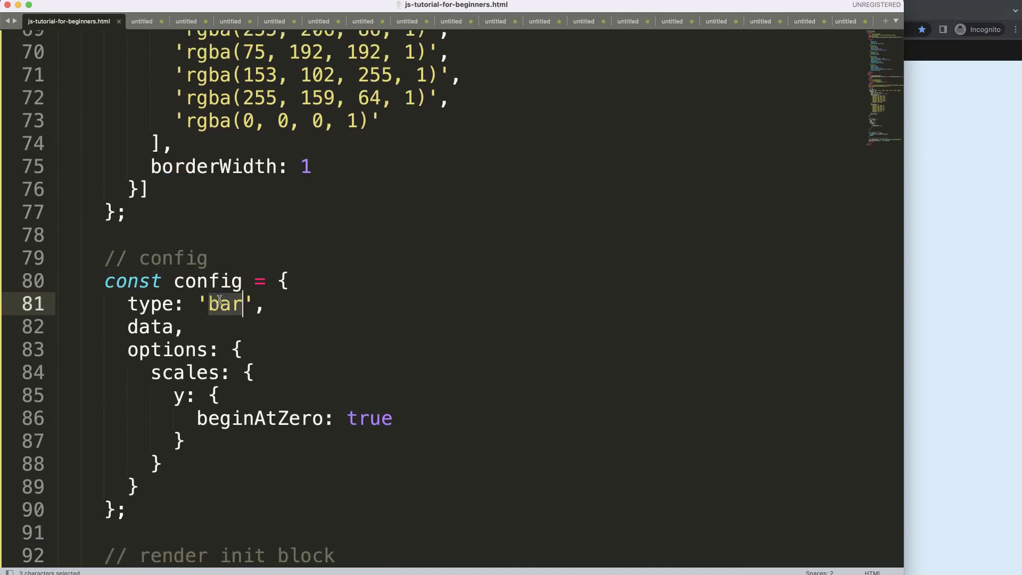
pyautogui.write('line')
pyautogui.click(943, 331)
pyautogui.press('super+r')
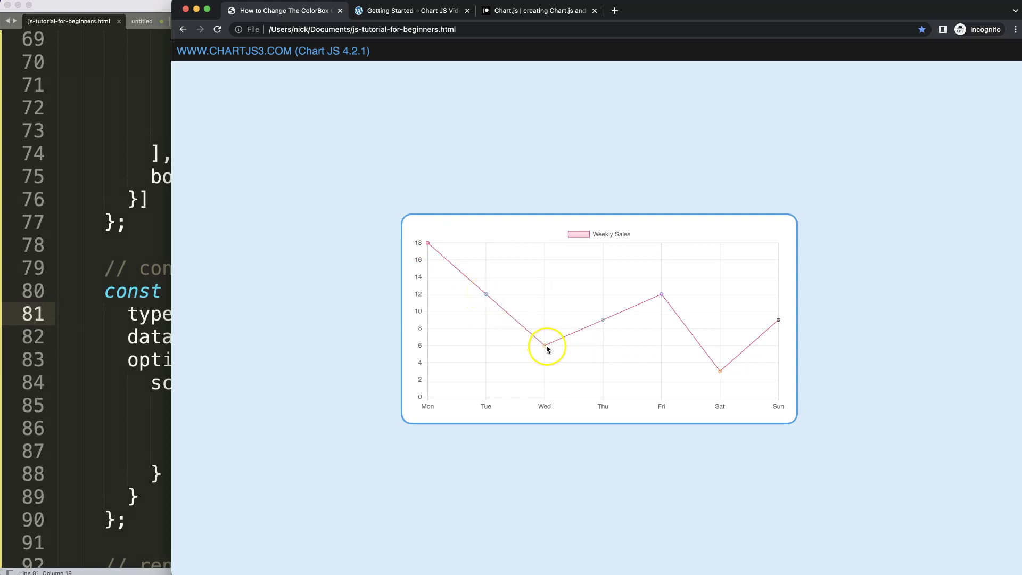
# - Add fill: true after borderWidth: 1, save, and reload the chart page
pyautogui.click(167, 240)
pyautogui.click(161, 199)
pyautogui.scroll(2, 309, 211)
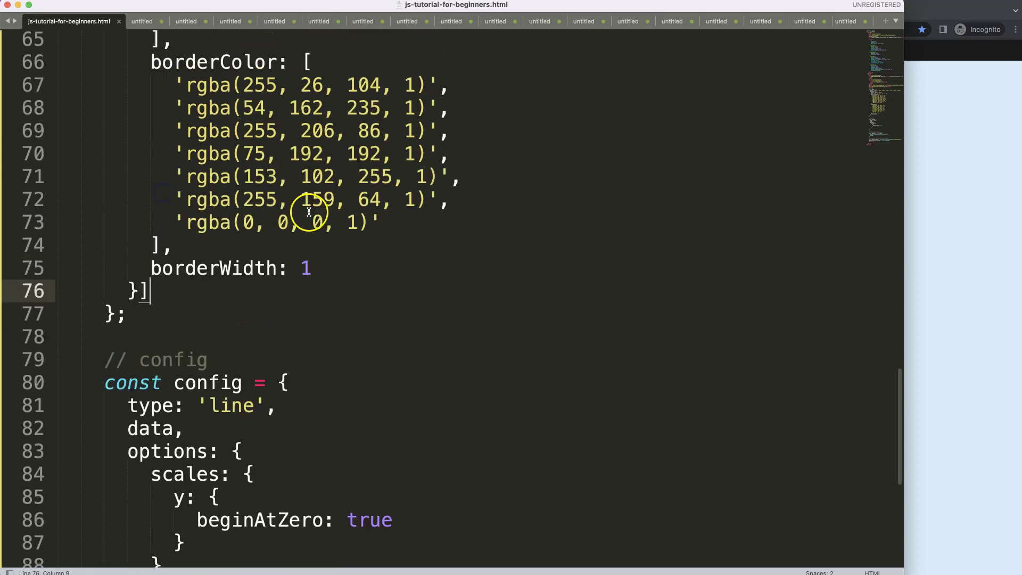
pyautogui.click(336, 264)
pyautogui.write(',')
pyautogui.press('Return')
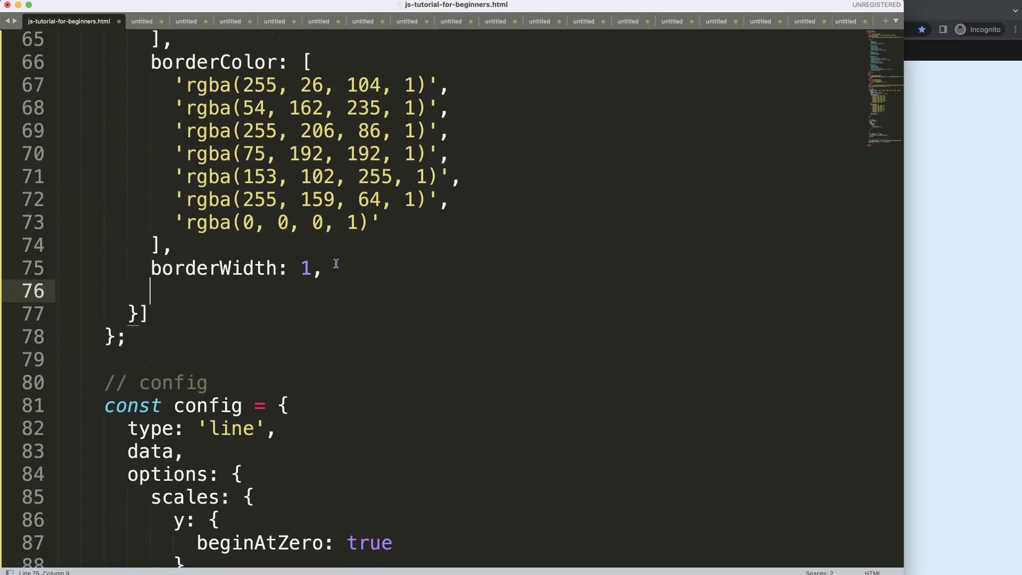
pyautogui.write('fill: true')
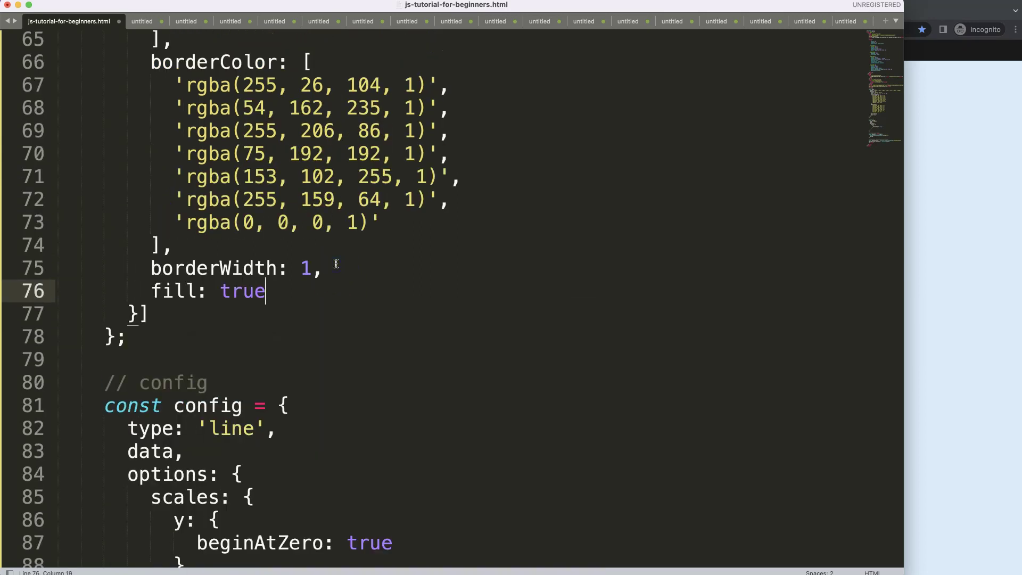
pyautogui.hotkey('ctrl', 's')
pyautogui.click(930, 306)
pyautogui.press('super+r')
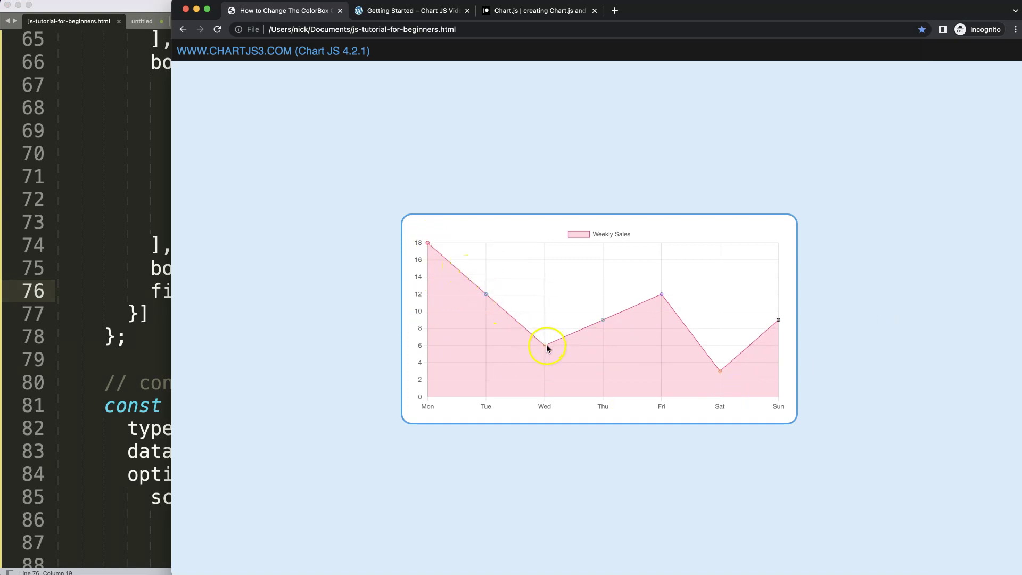
# - Switch back and forth between the code editor and the chart page
pyautogui.click(74, 262)
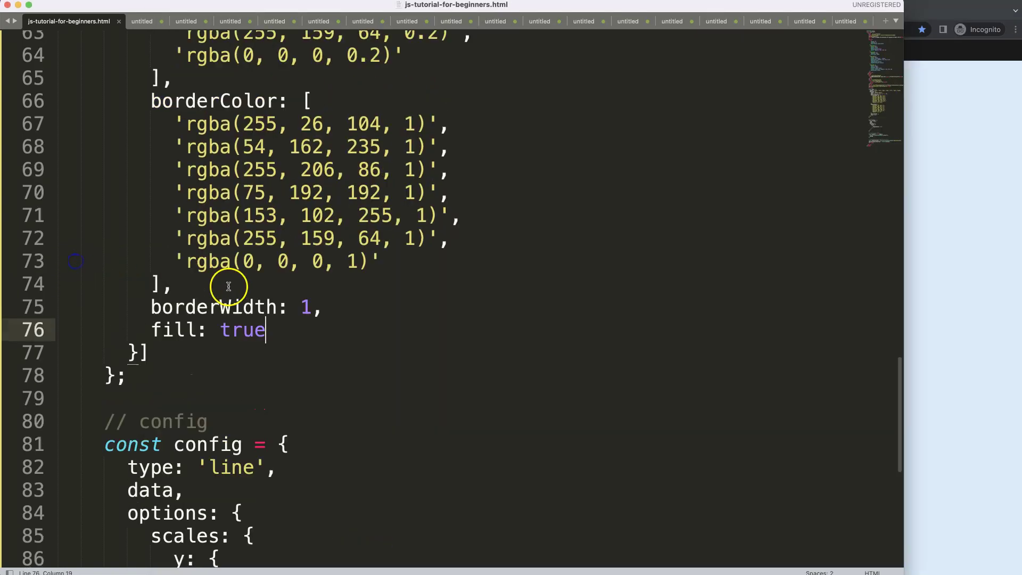
pyautogui.scroll(5, 229, 292)
pyautogui.scroll(5, 210, 267)
pyautogui.moveTo(152, 240); pyautogui.dragTo(249, 423)
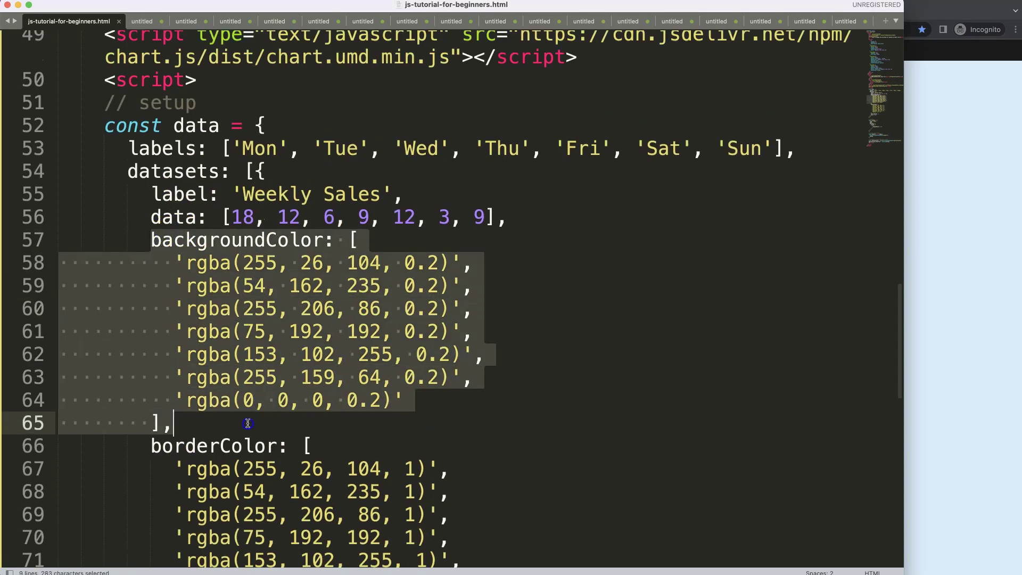
pyautogui.scroll(-3, 231, 406)
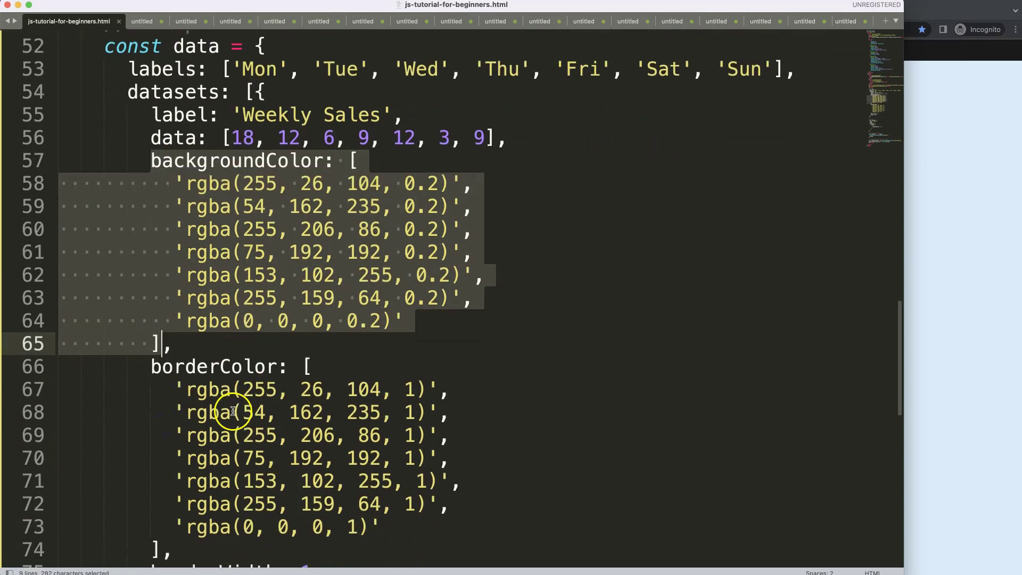
pyautogui.scroll(-3, 240, 406)
pyautogui.click(949, 301)
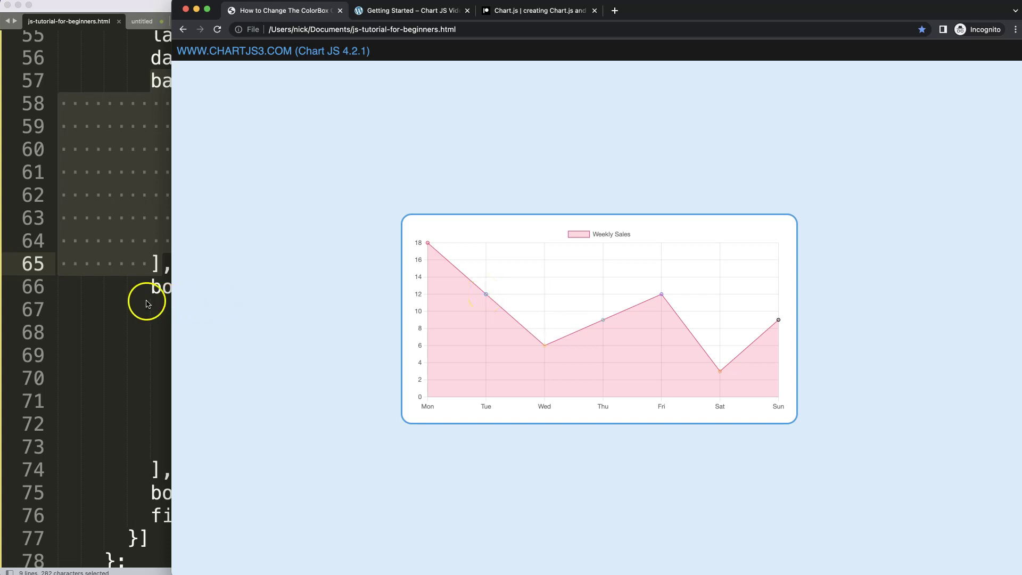
pyautogui.click(146, 301)
pyautogui.click(955, 310)
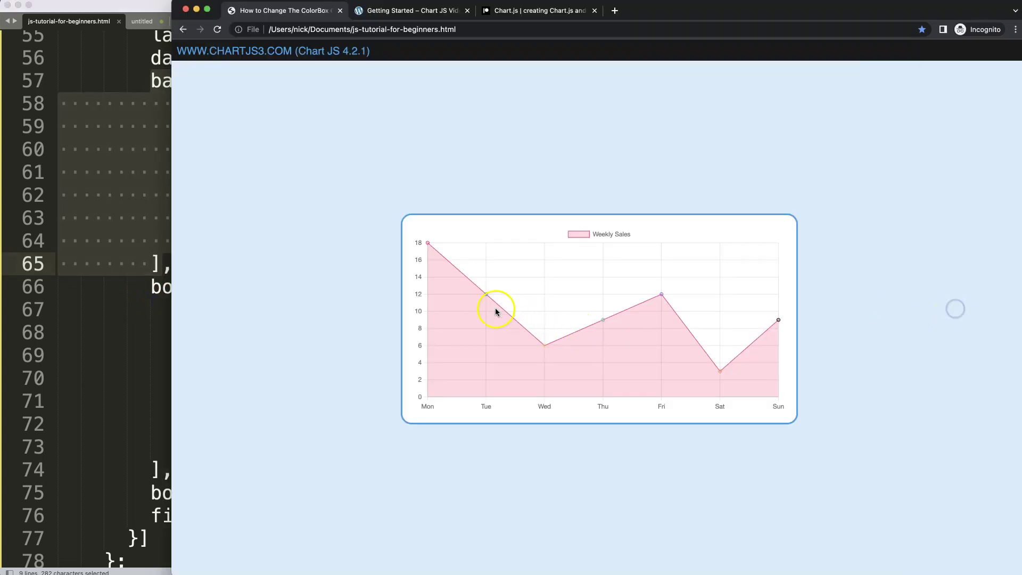
pyautogui.click(142, 277)
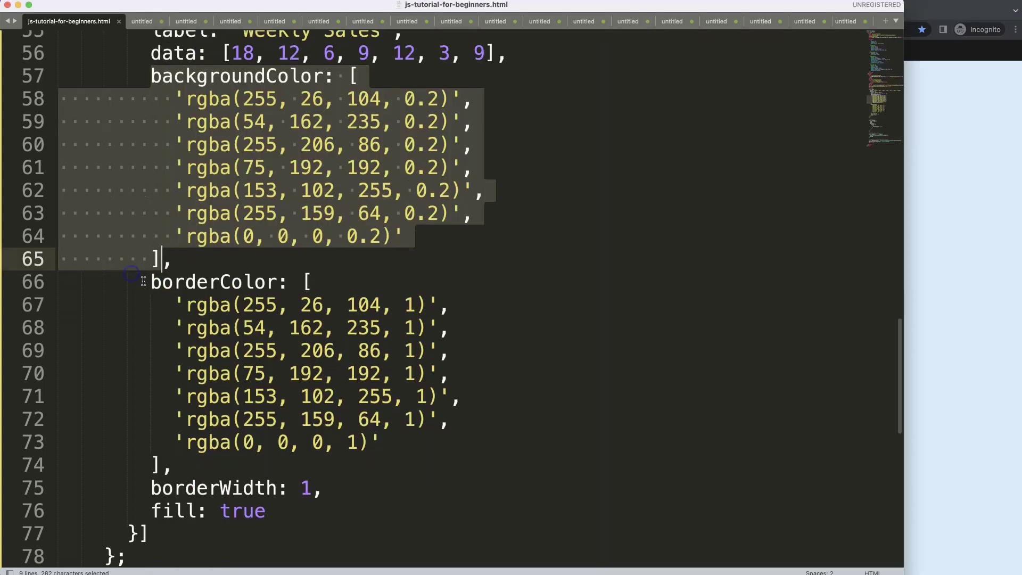
pyautogui.scroll(-2, 184, 447)
# - Add pointBackgroundColor 'rgba(0, 0, 0, 1)' after borderColor, save, and reload the chart
pyautogui.click(181, 421)
pyautogui.press('Return')
pyautogui.write('pointBackgroundColor:')
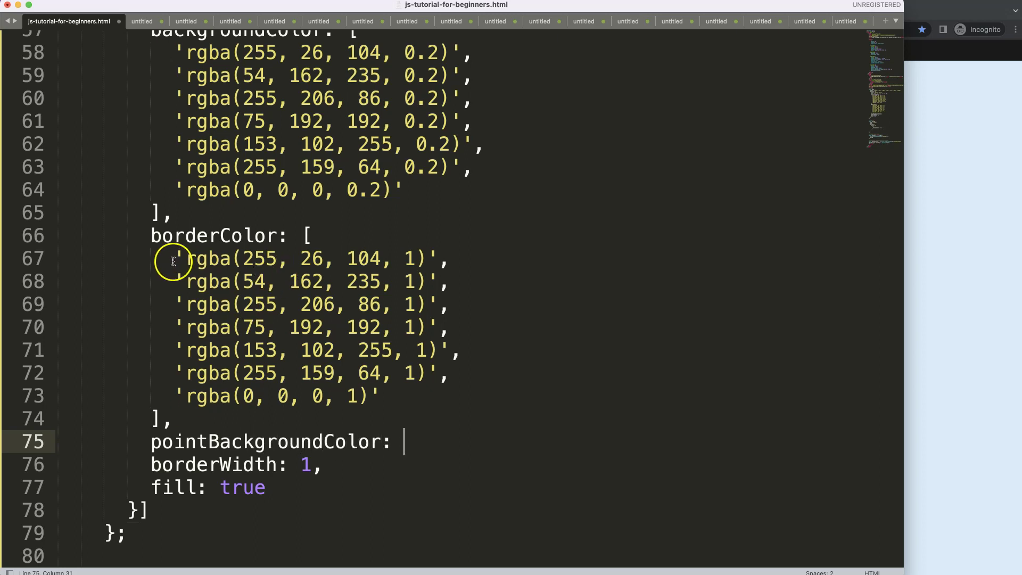
pyautogui.moveTo(383, 395); pyautogui.dragTo(180, 395)
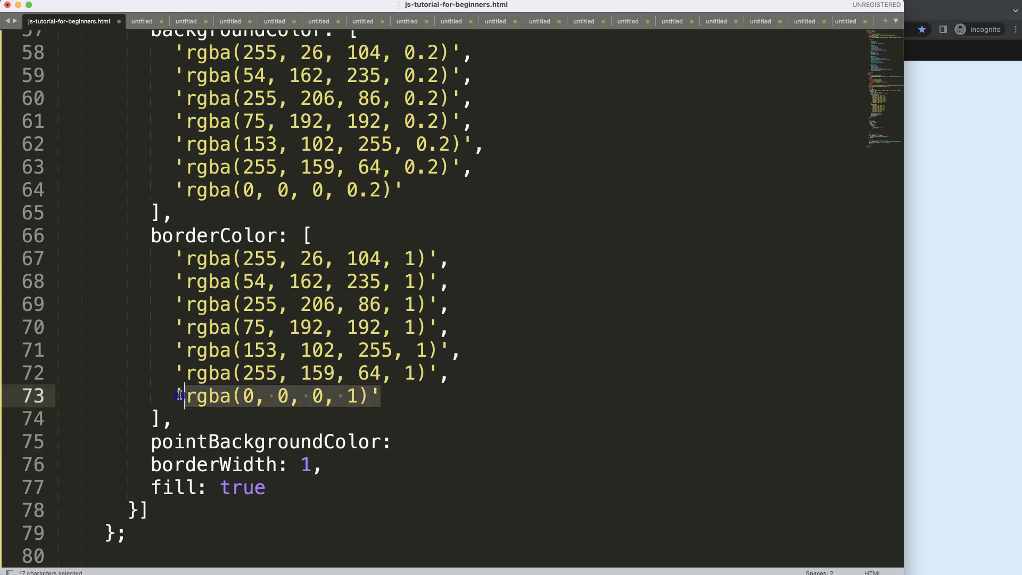
pyautogui.press('super+c')
pyautogui.click(412, 444)
pyautogui.press('super+v')
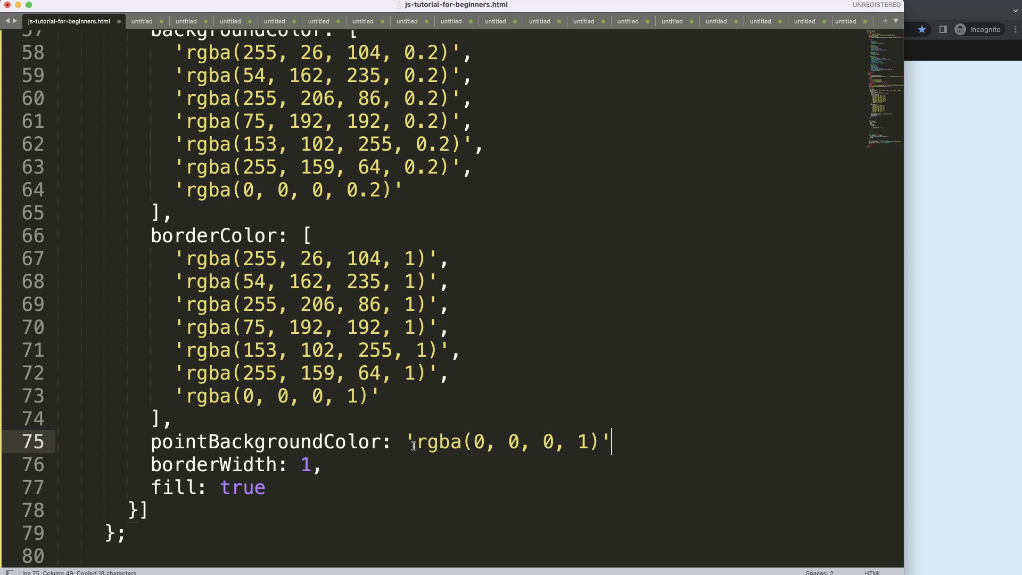
pyautogui.press('super+s')
pyautogui.write(',')
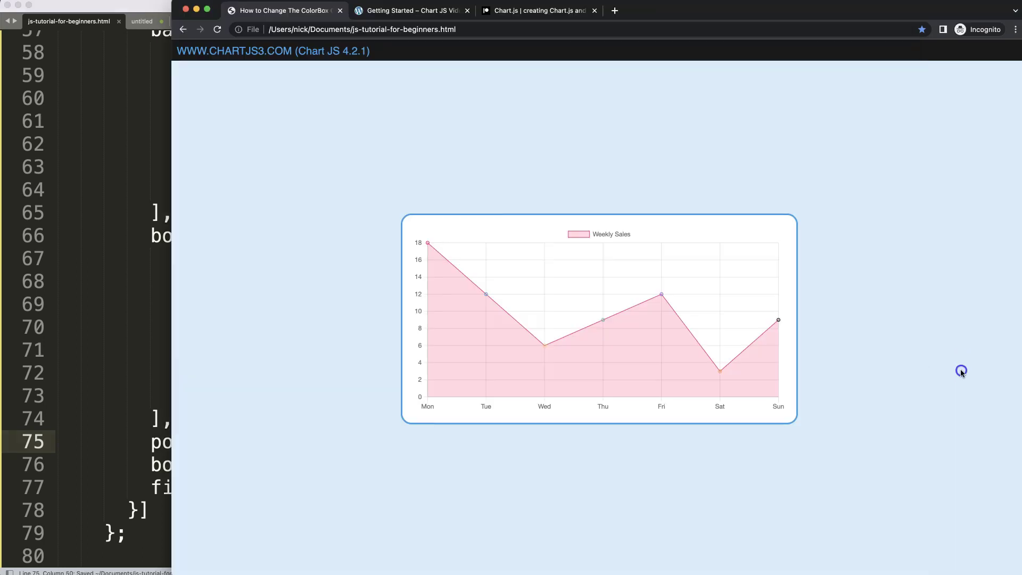
pyautogui.click(962, 372)
pyautogui.press('super+r')
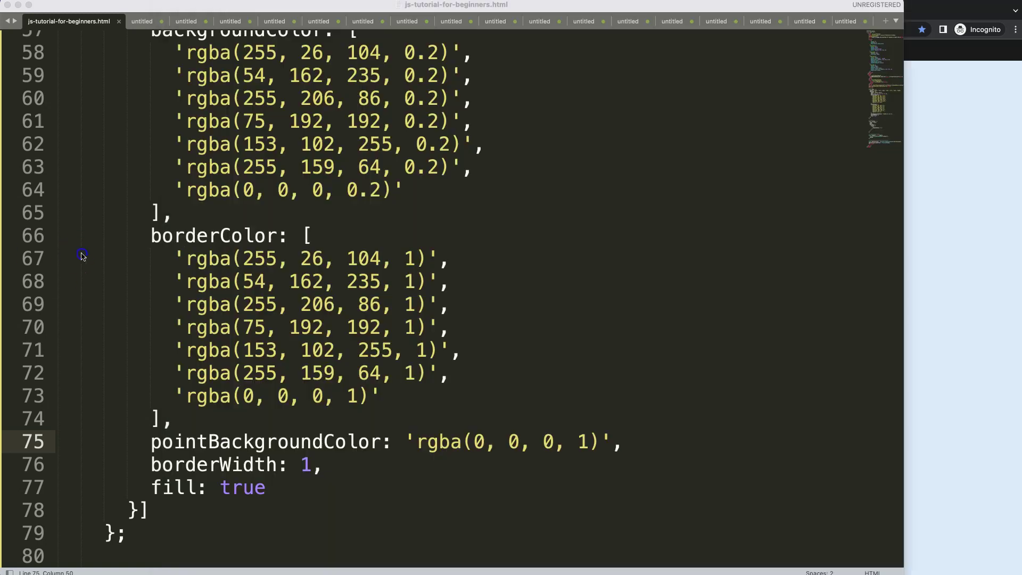
# - Paste a copy of the pointBackgroundColor property name onto a new line below it
pyautogui.click(81, 256)
pyautogui.moveTo(143, 234); pyautogui.dragTo(268, 420)
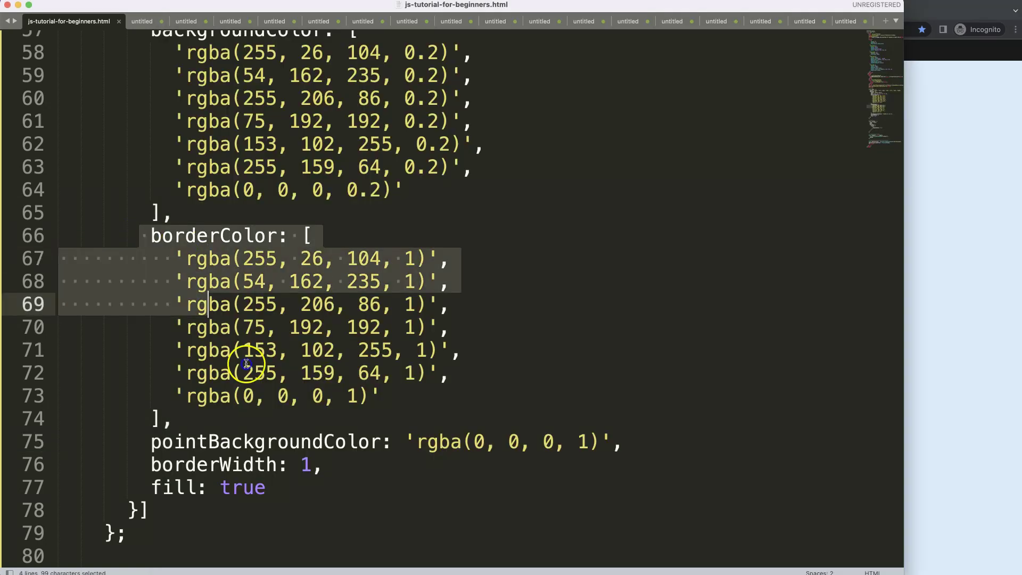
pyautogui.click(267, 410)
pyautogui.click(623, 439)
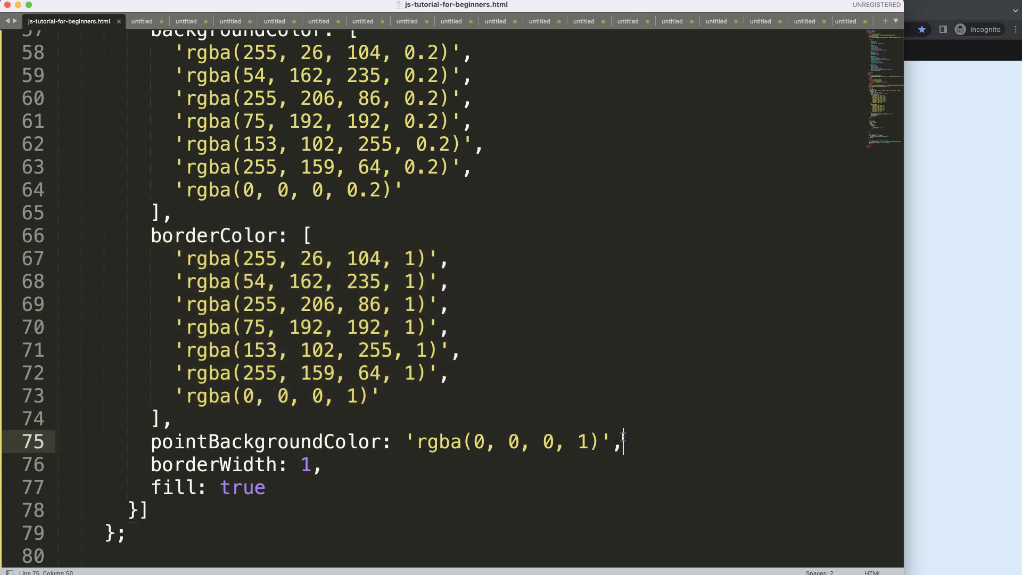
pyautogui.press('Return')
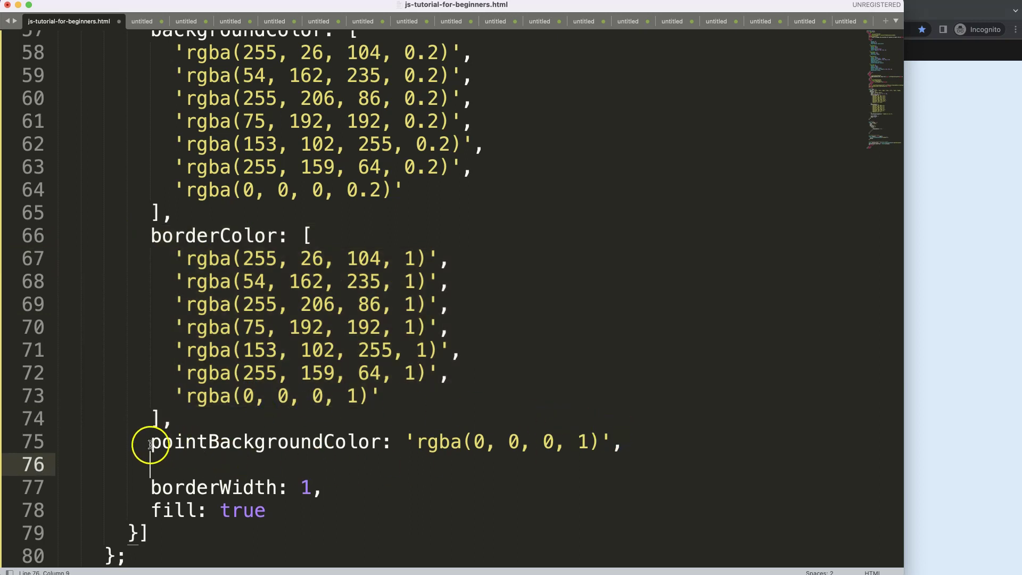
pyautogui.moveTo(151, 442); pyautogui.dragTo(372, 442)
pyautogui.press('super+c')
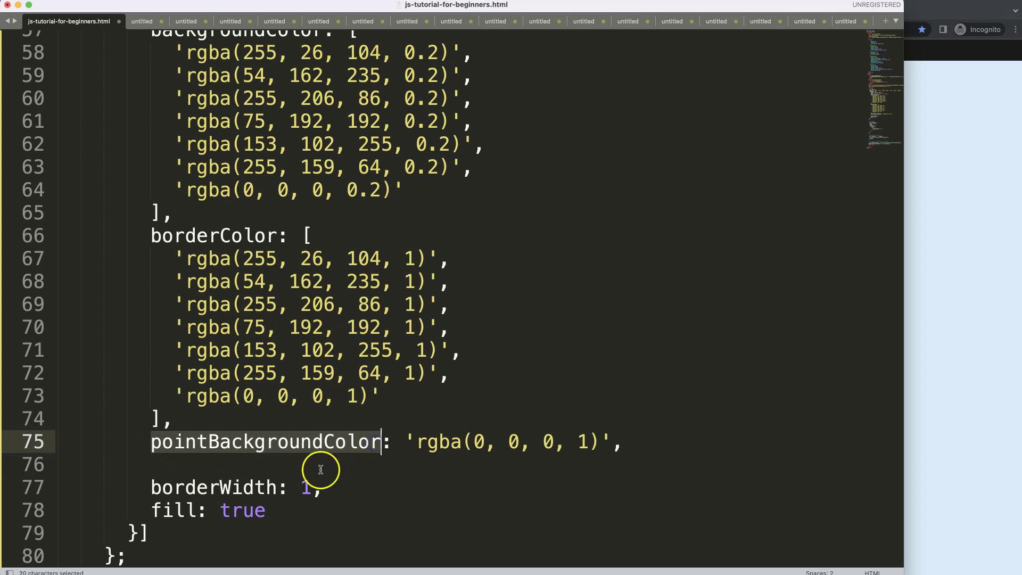
pyautogui.click(210, 468)
pyautogui.press('super+v')
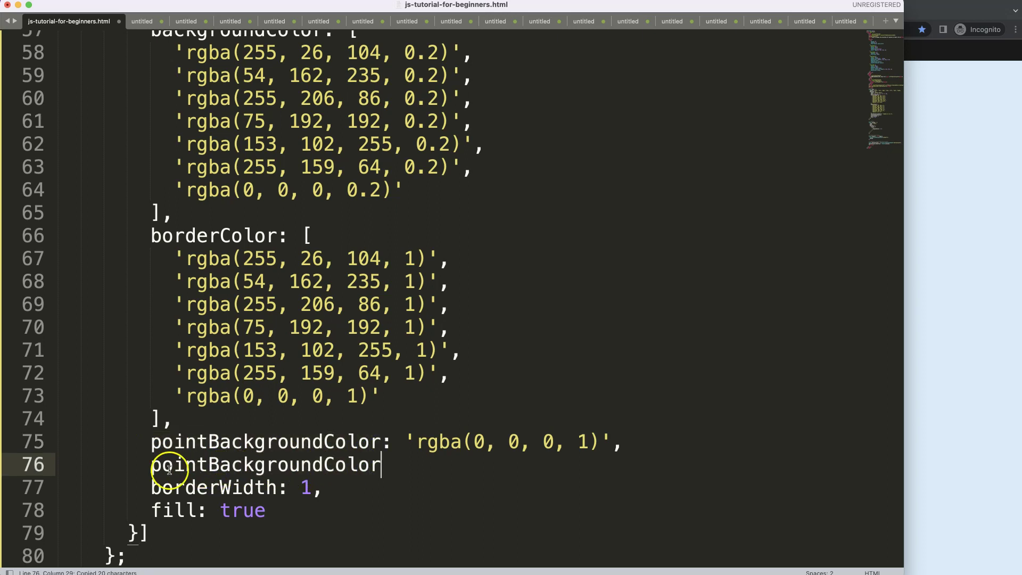
# - Rename the copy to pointBorderColor with value 'rgba(255, 26, 104, 1)' and save
pyautogui.moveTo(209, 465); pyautogui.dragTo(301, 465)
pyautogui.press('BackSpace')
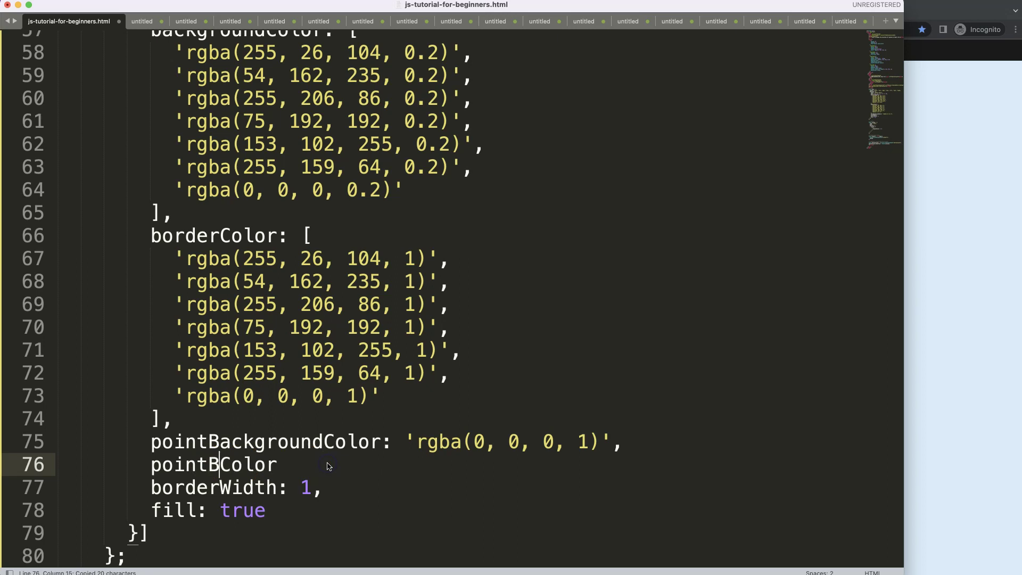
pyautogui.write('order')
pyautogui.click(401, 466)
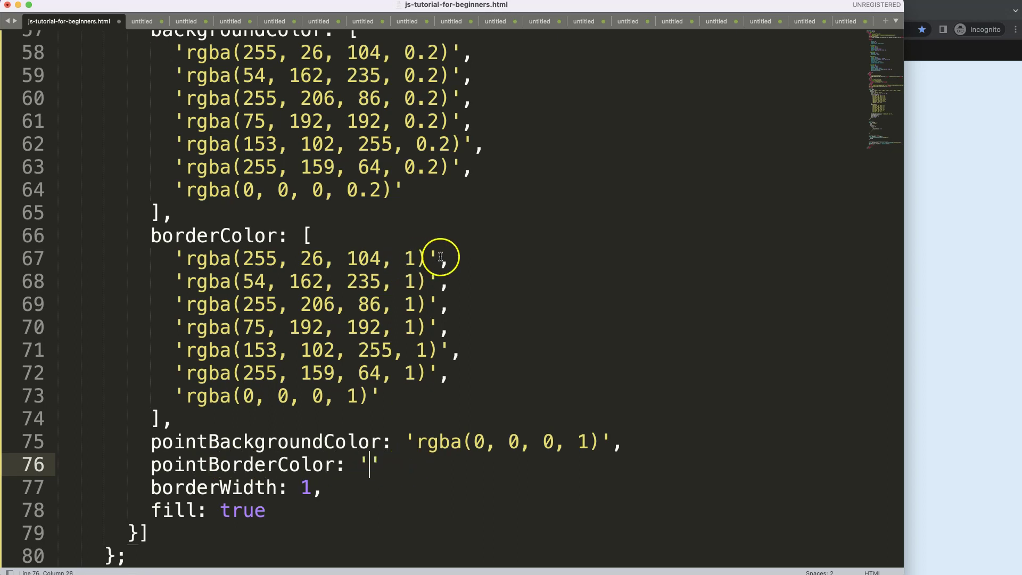
pyautogui.moveTo(449, 258); pyautogui.dragTo(171, 258)
pyautogui.press('super+c')
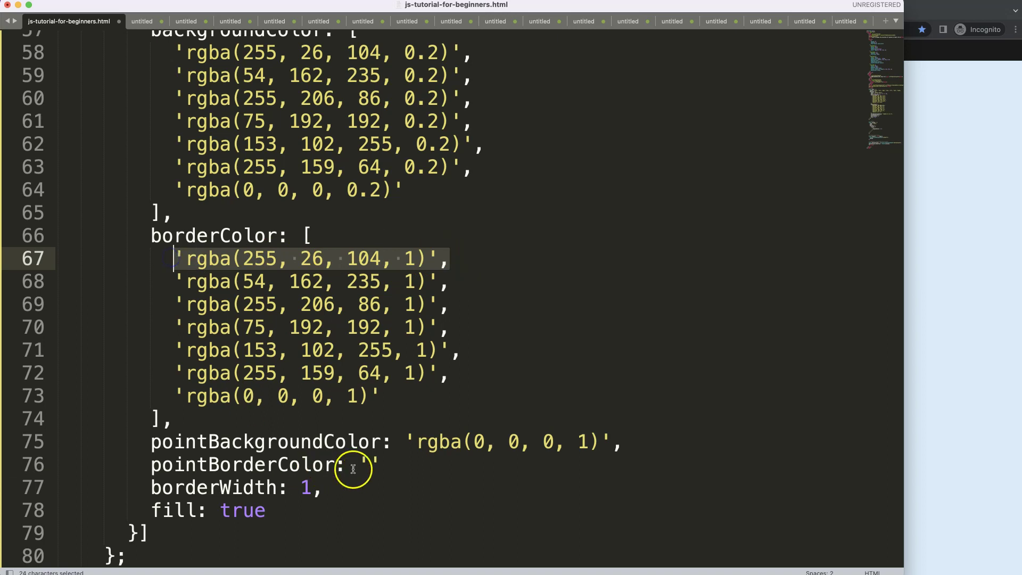
pyautogui.moveTo(382, 465); pyautogui.dragTo(357, 464)
pyautogui.press('super+v')
pyautogui.press('super+s')
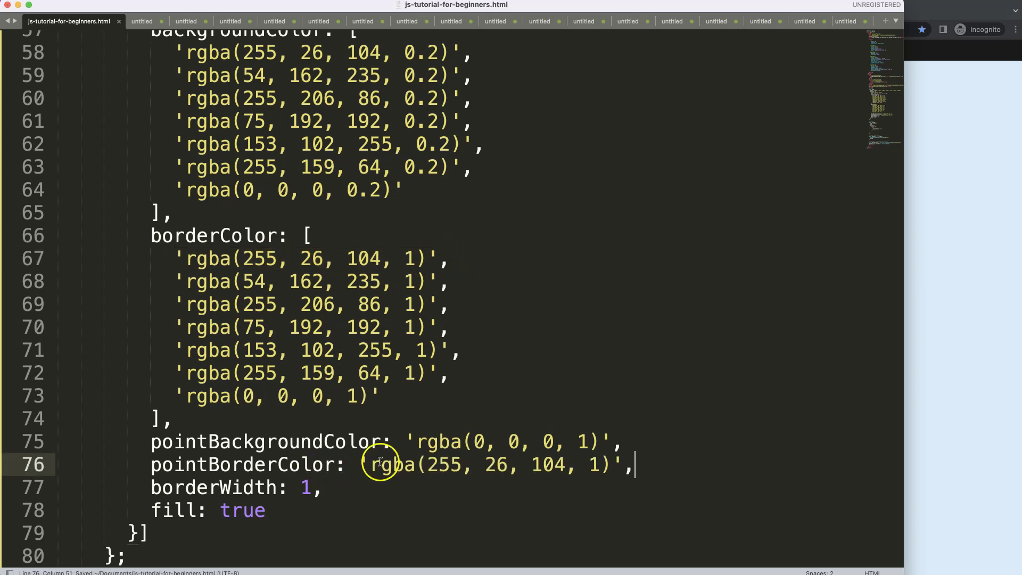
pyautogui.click(987, 391)
# - Reload the Weekly Sales chart to show the new point border colours
pyautogui.press('super+r')
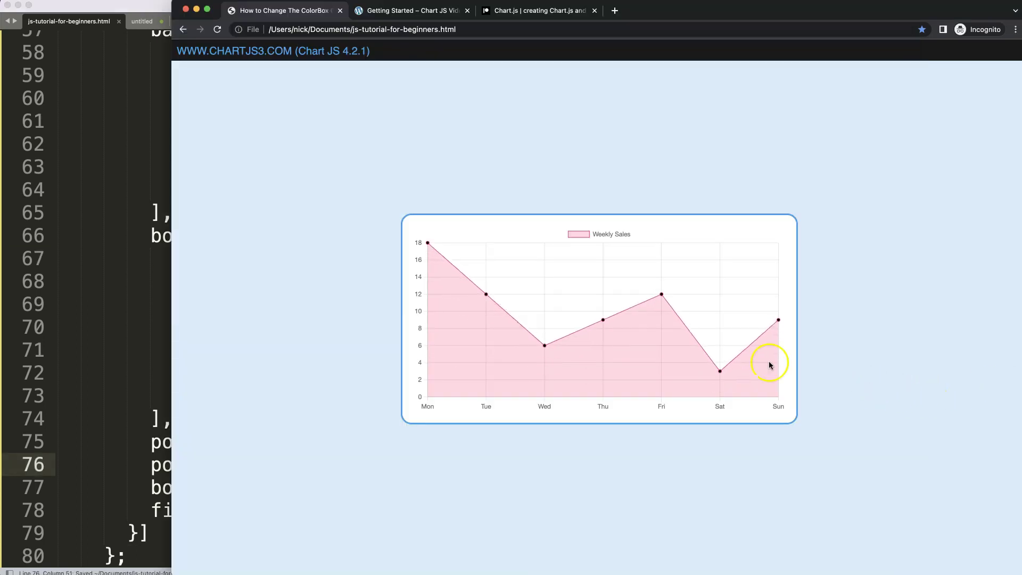